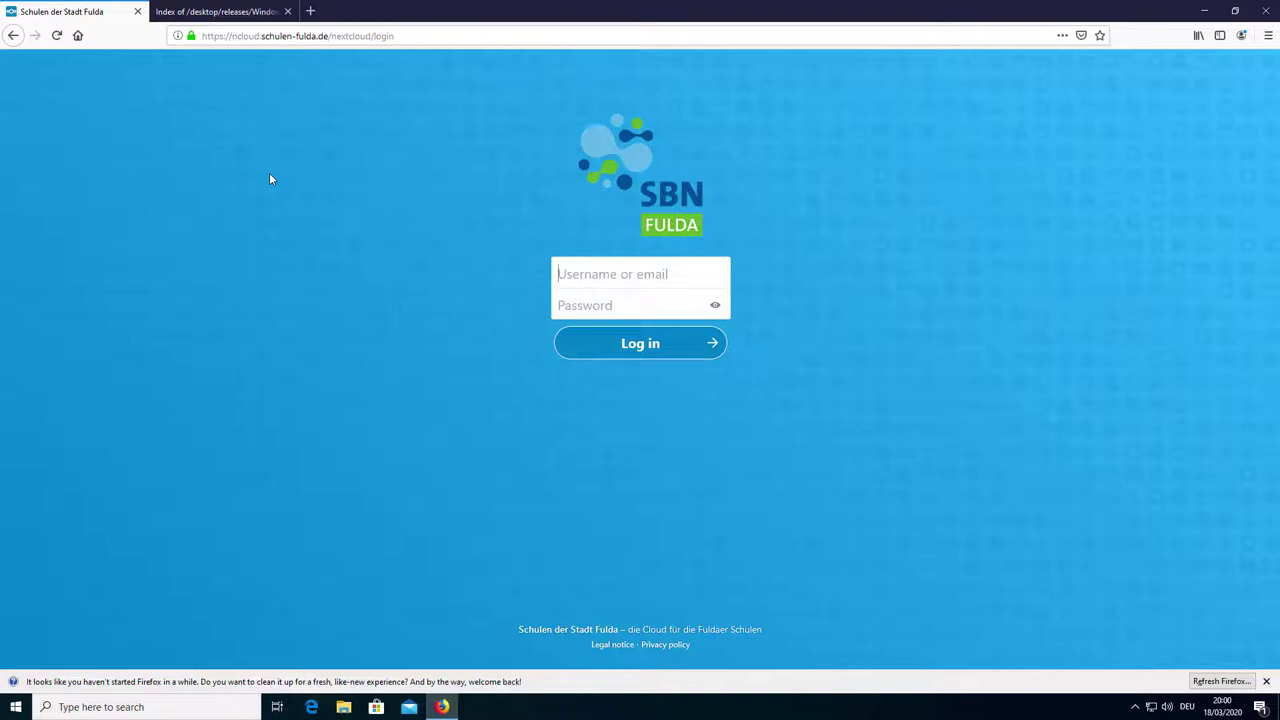
# - Download Nextcloud-2.3.3.1-setup.exe from the Nextcloud Windows releases index and save the file
pyautogui.click(220, 13)
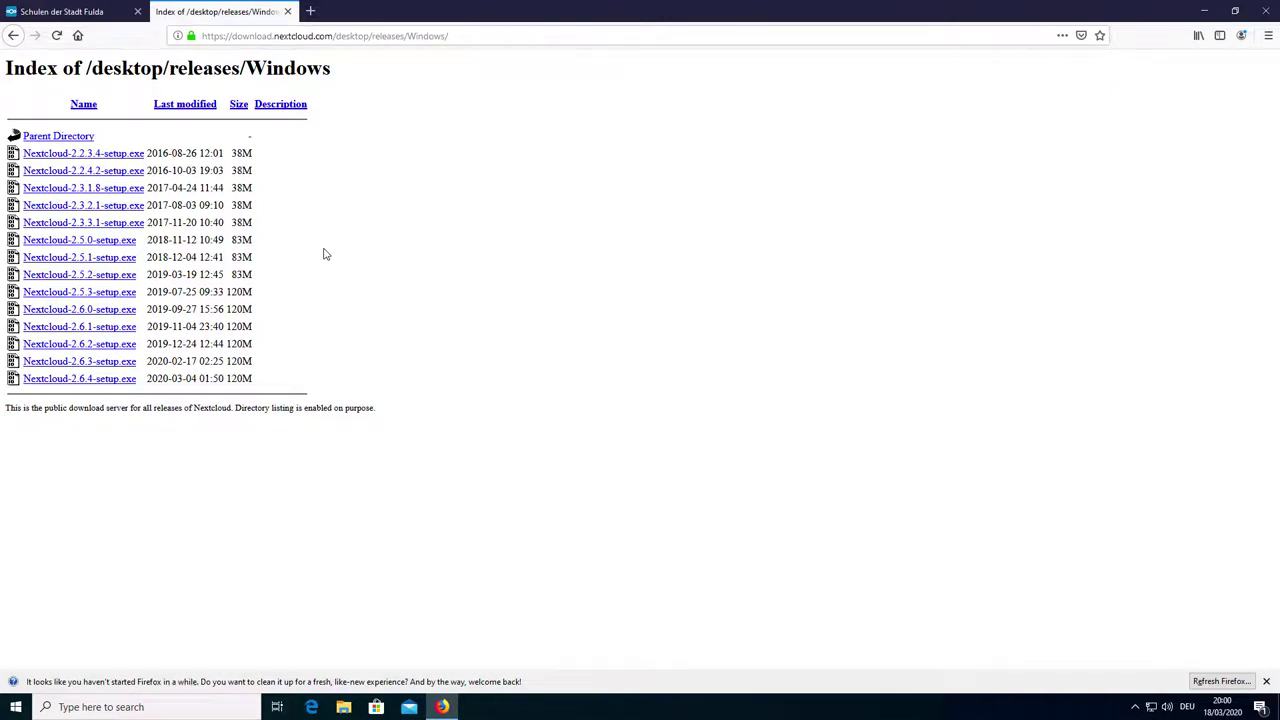
pyautogui.click(115, 229)
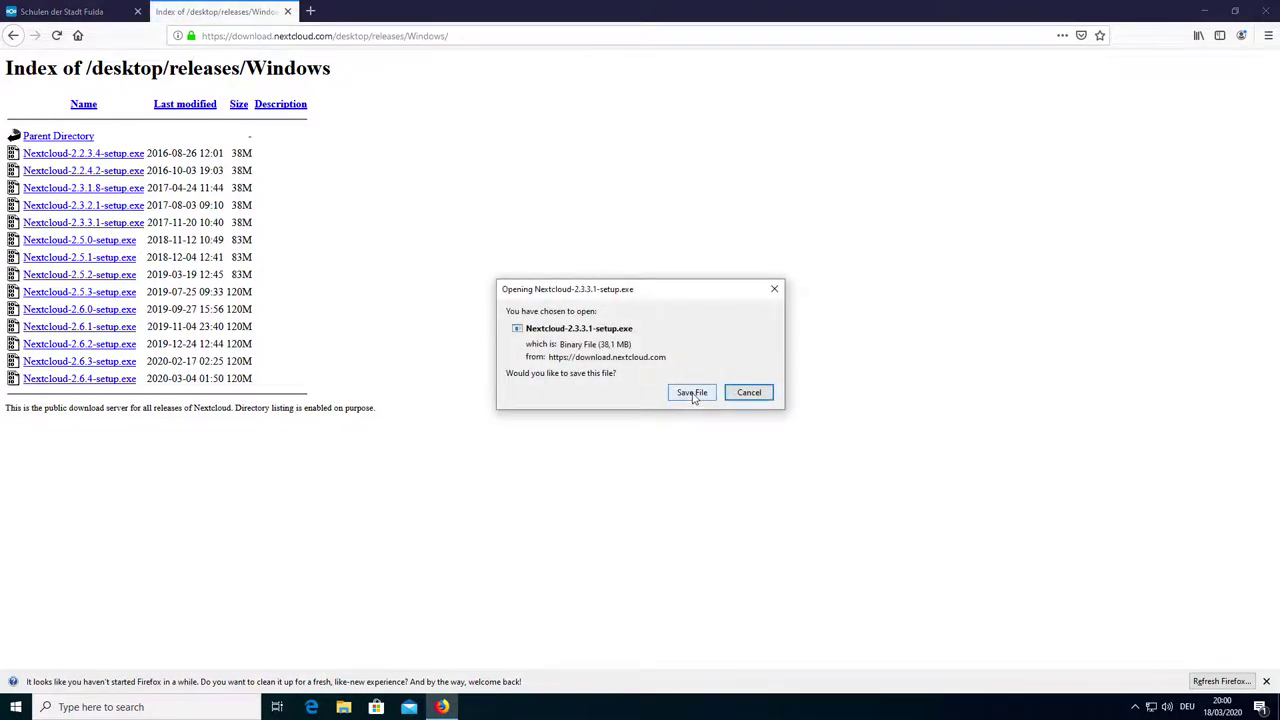
pyautogui.click(692, 393)
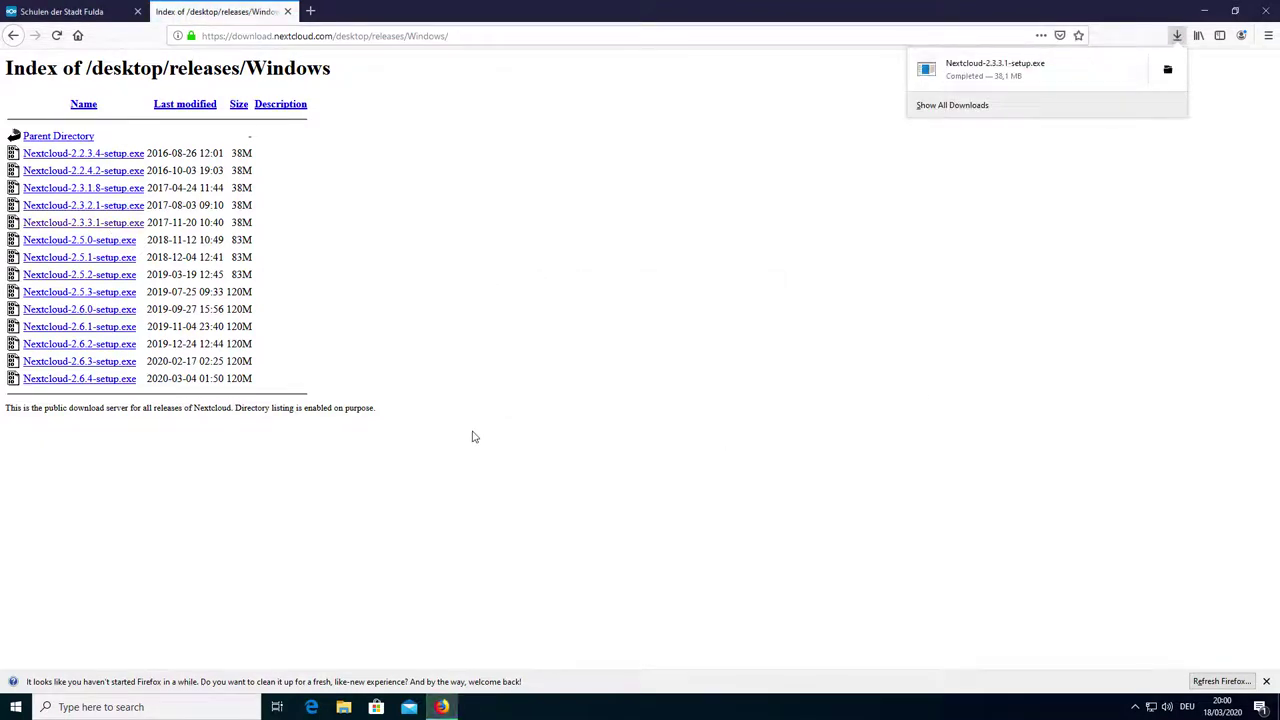
# - Run the downloaded Nextcloud installer with the Standard components in C:\Program Files (x86)\Nextcloud, and finish it with Run Nextcloud enabled
pyautogui.click(1028, 84)
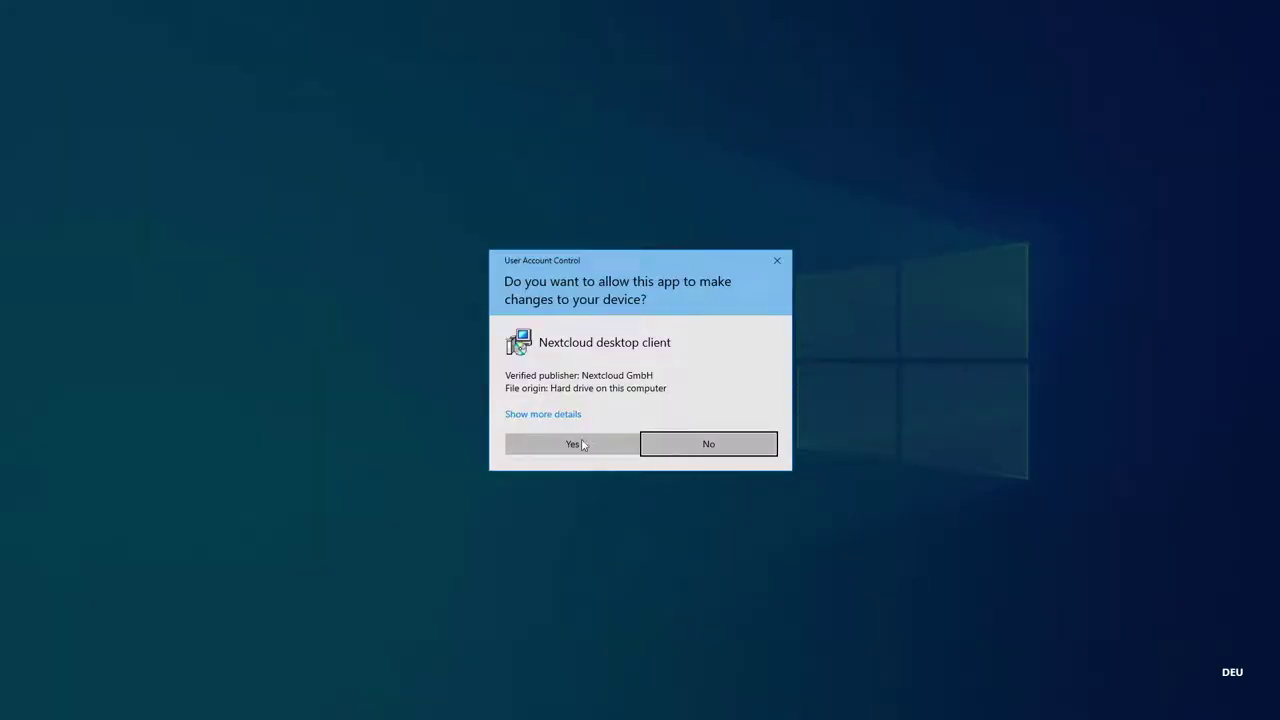
pyautogui.click(581, 444)
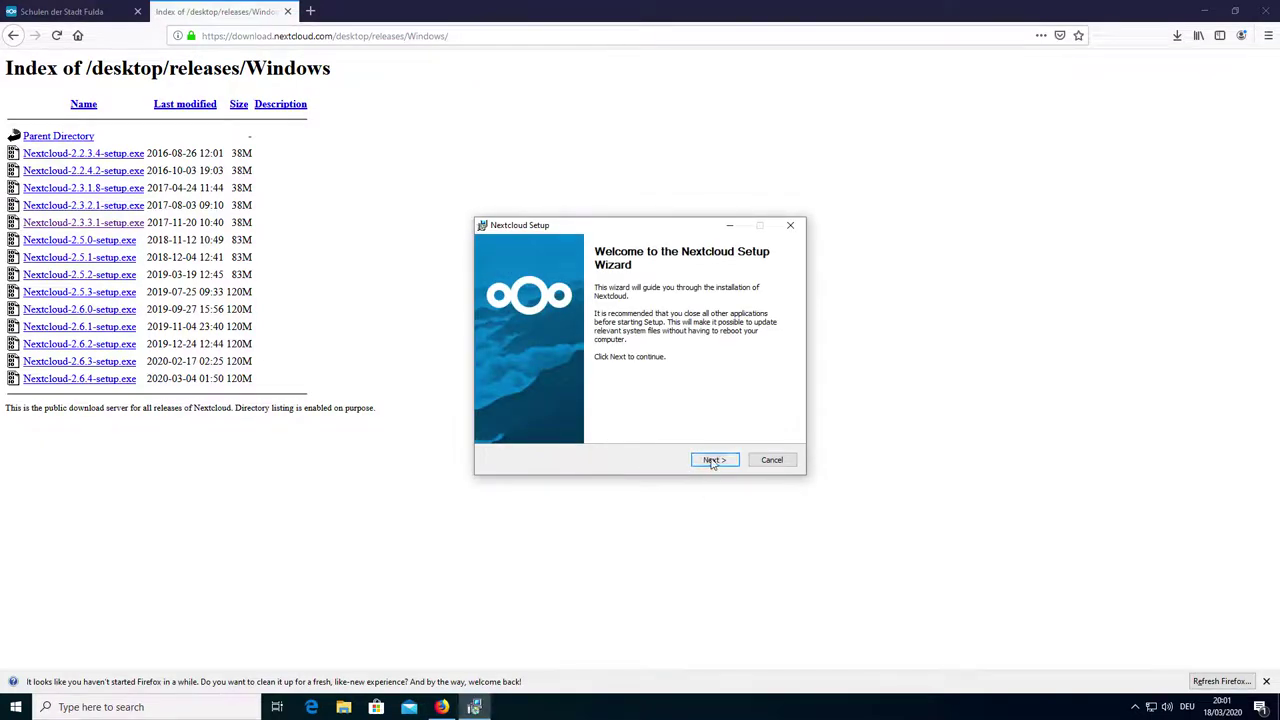
pyautogui.click(712, 460)
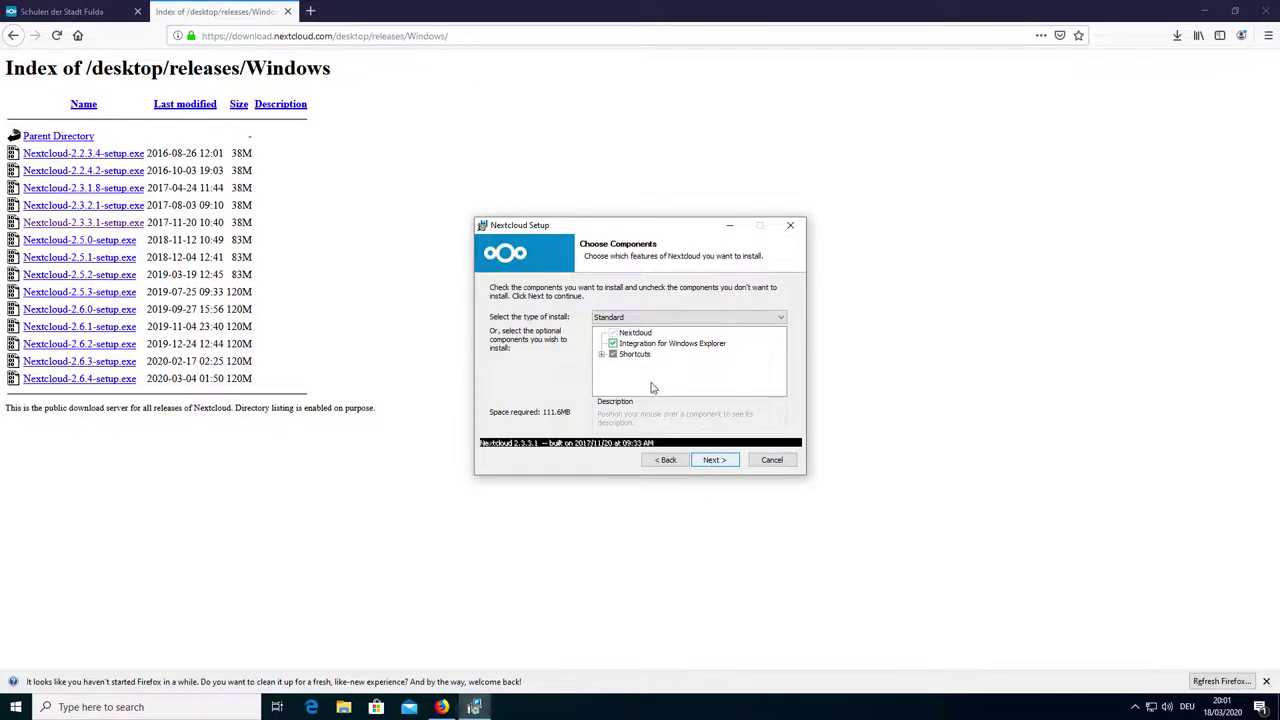
pyautogui.click(712, 460)
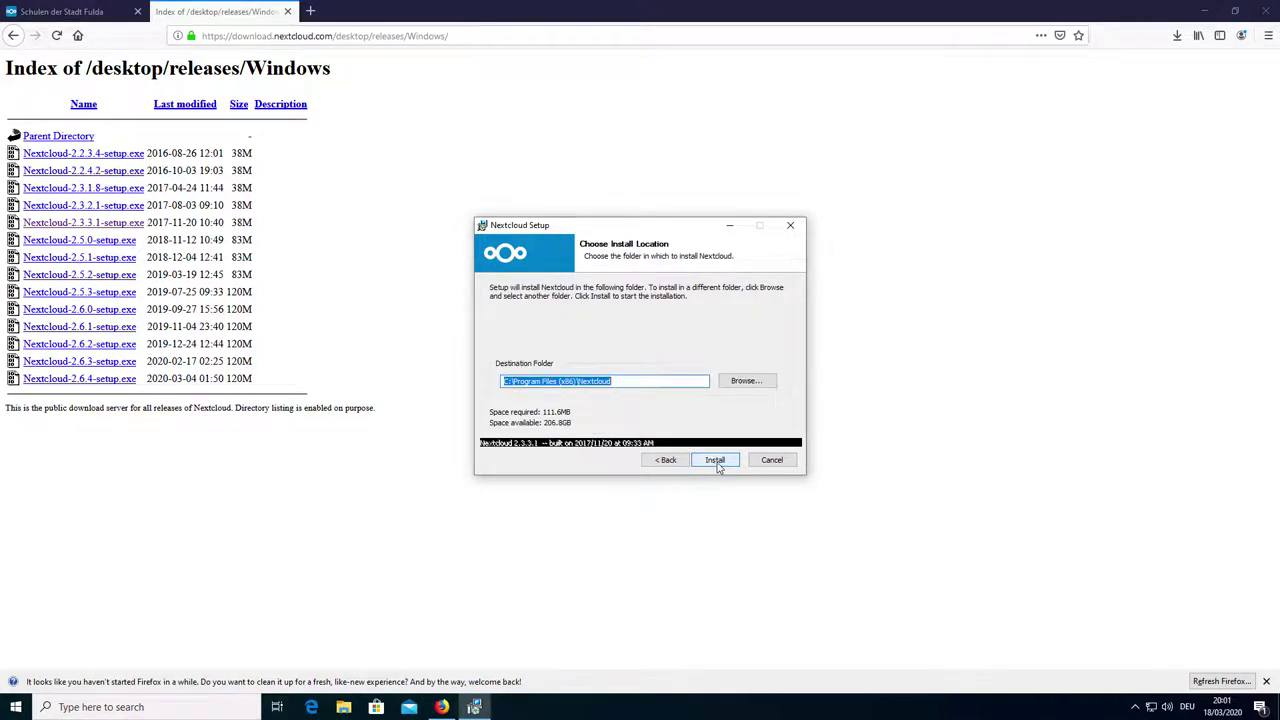
pyautogui.click(716, 466)
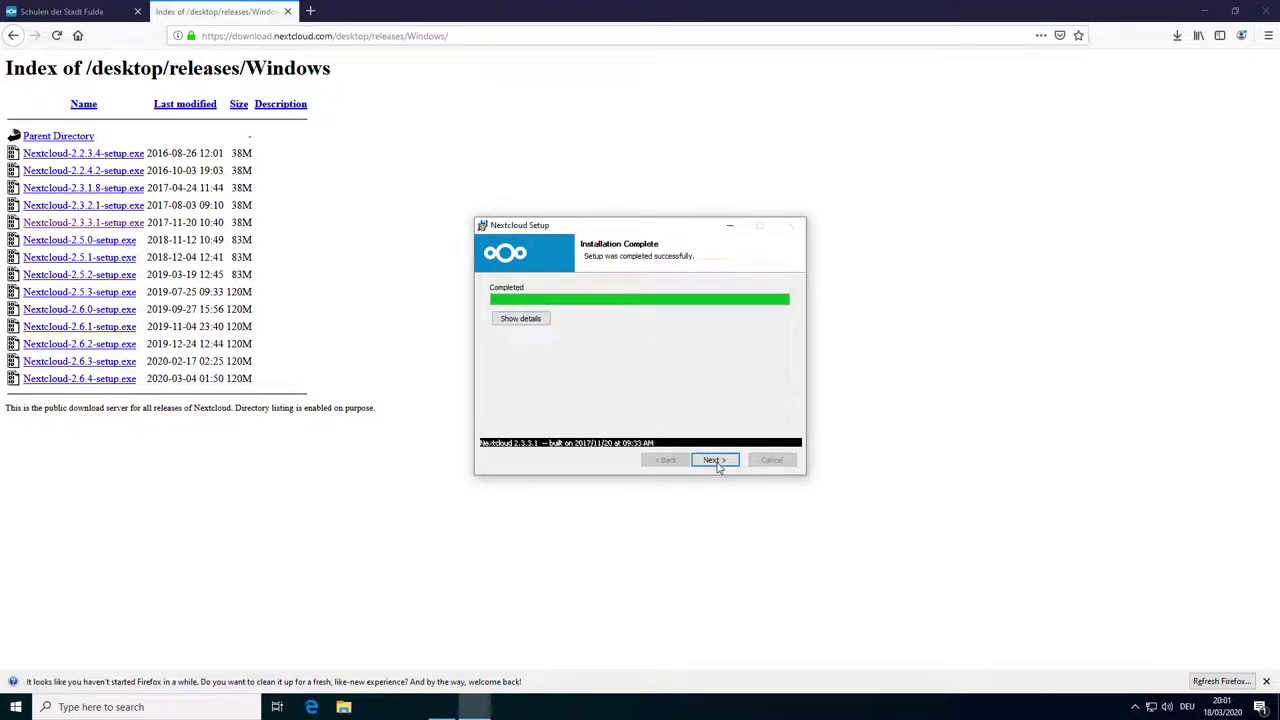
pyautogui.click(715, 460)
pyautogui.click(717, 461)
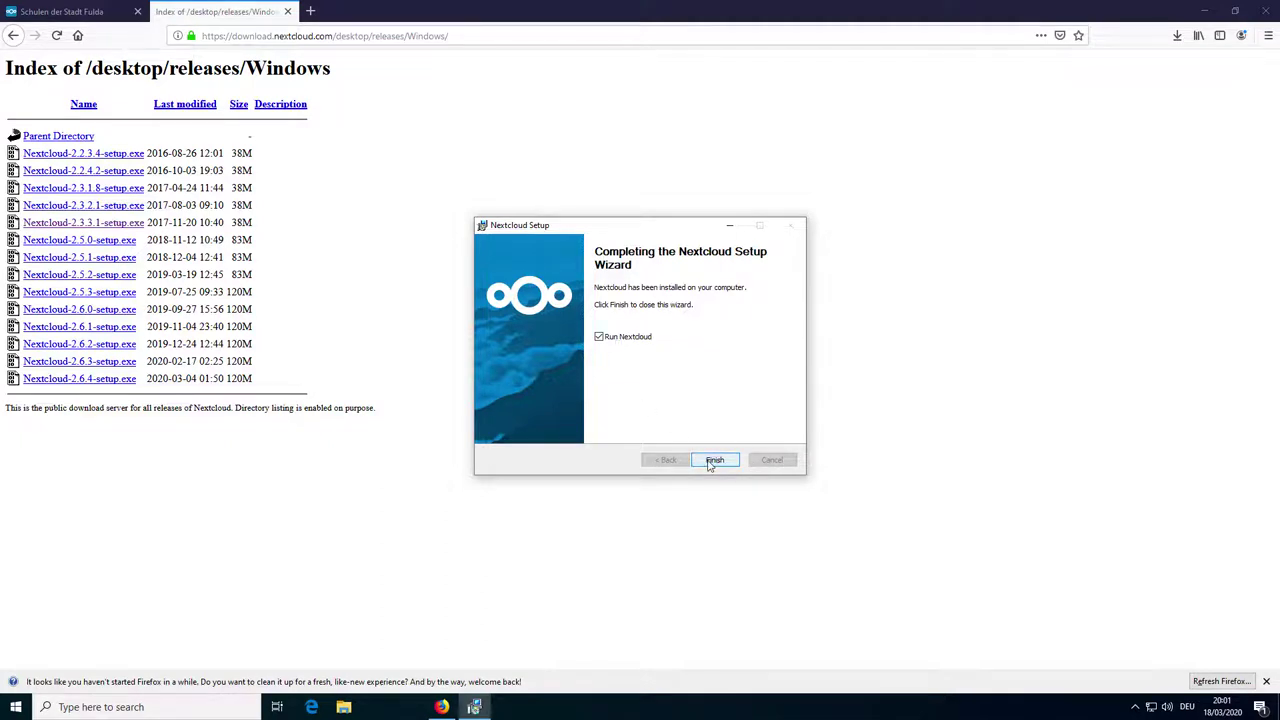
pyautogui.click(712, 461)
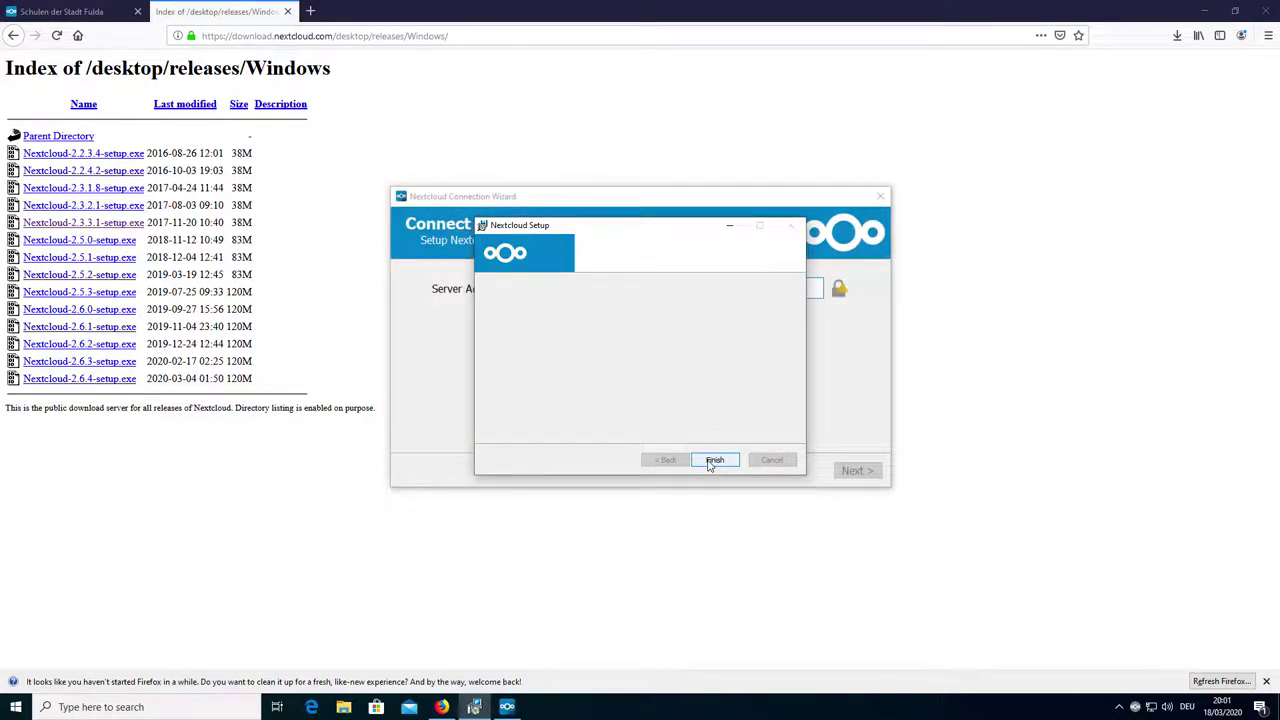
# - Uncover the connection wizard by moving the setup and update windows aside, and skip the Nextcloud Client 2.6.4 version
pyautogui.moveTo(660, 227); pyautogui.dragTo(197, 209)
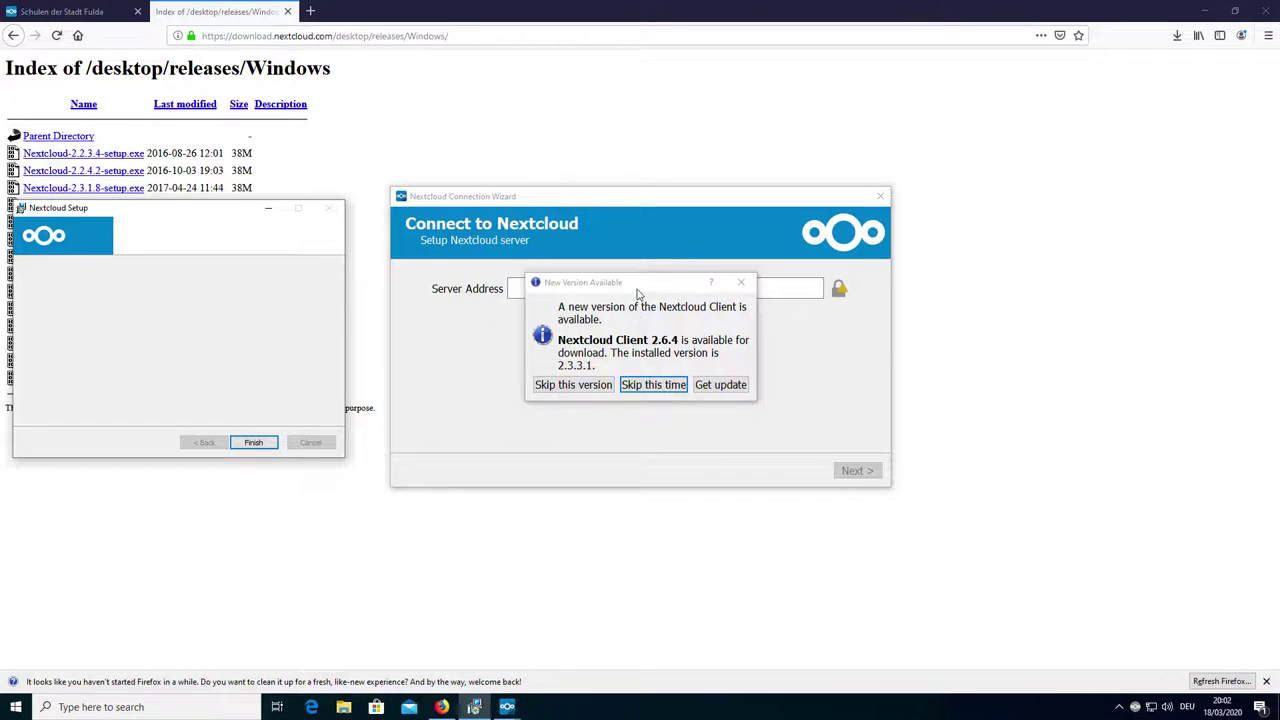
pyautogui.moveTo(638, 286); pyautogui.dragTo(162, 297)
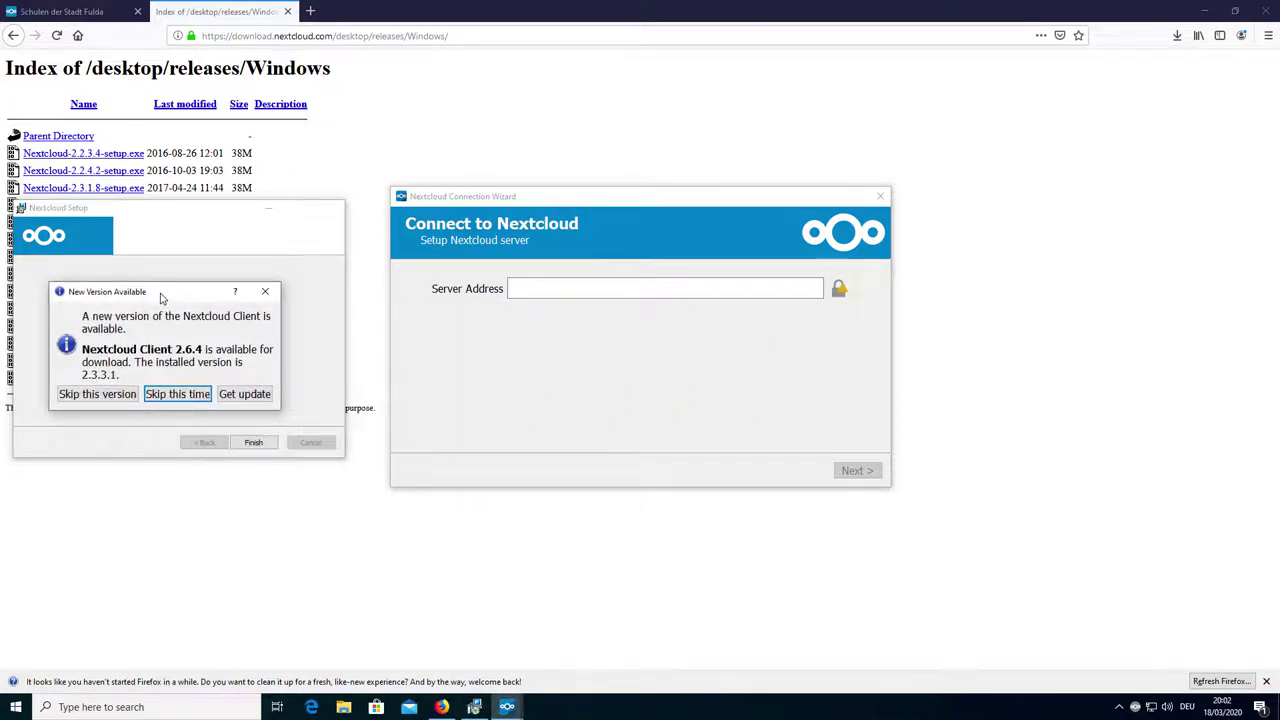
pyautogui.click(98, 394)
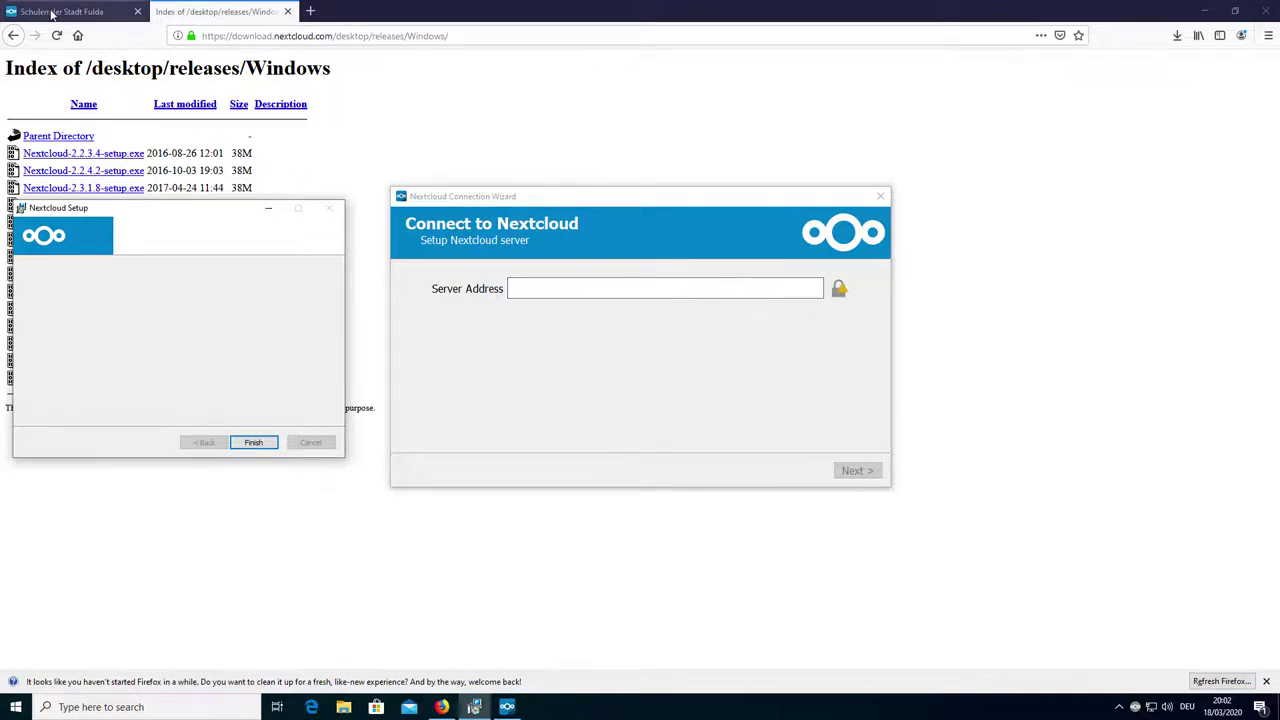
pyautogui.click(53, 12)
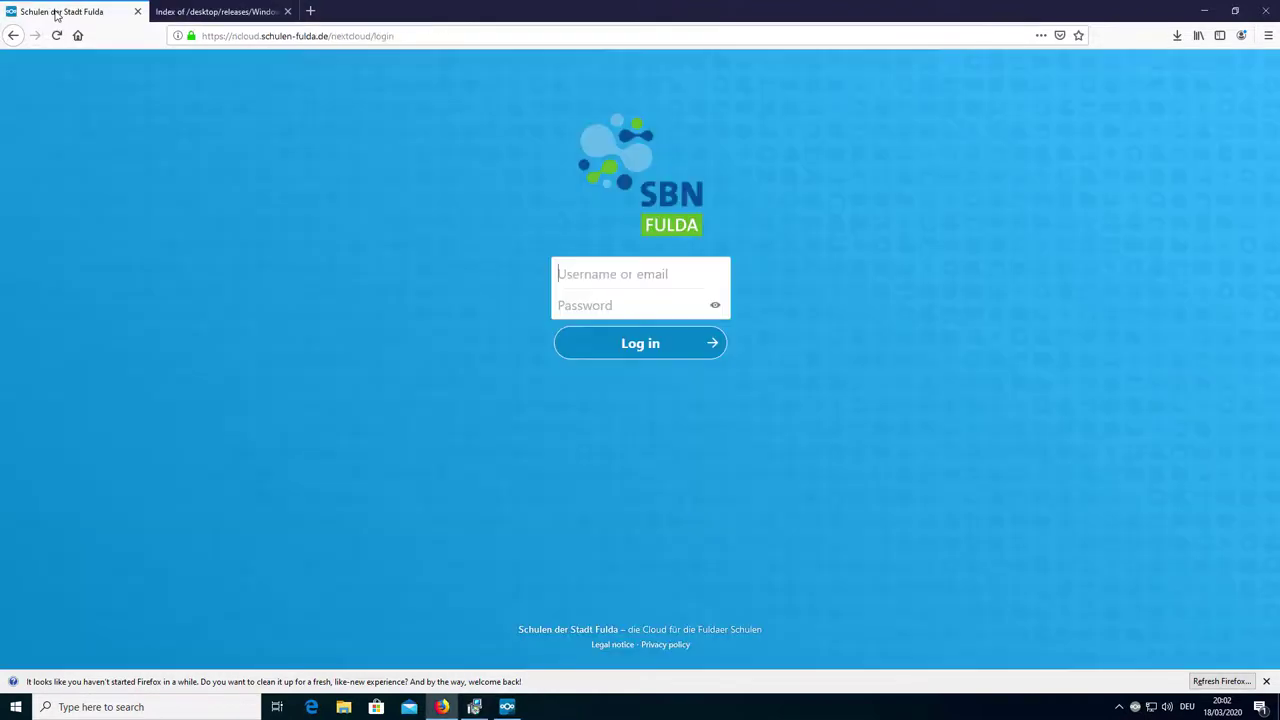
pyautogui.click(208, 38)
pyautogui.click(206, 37)
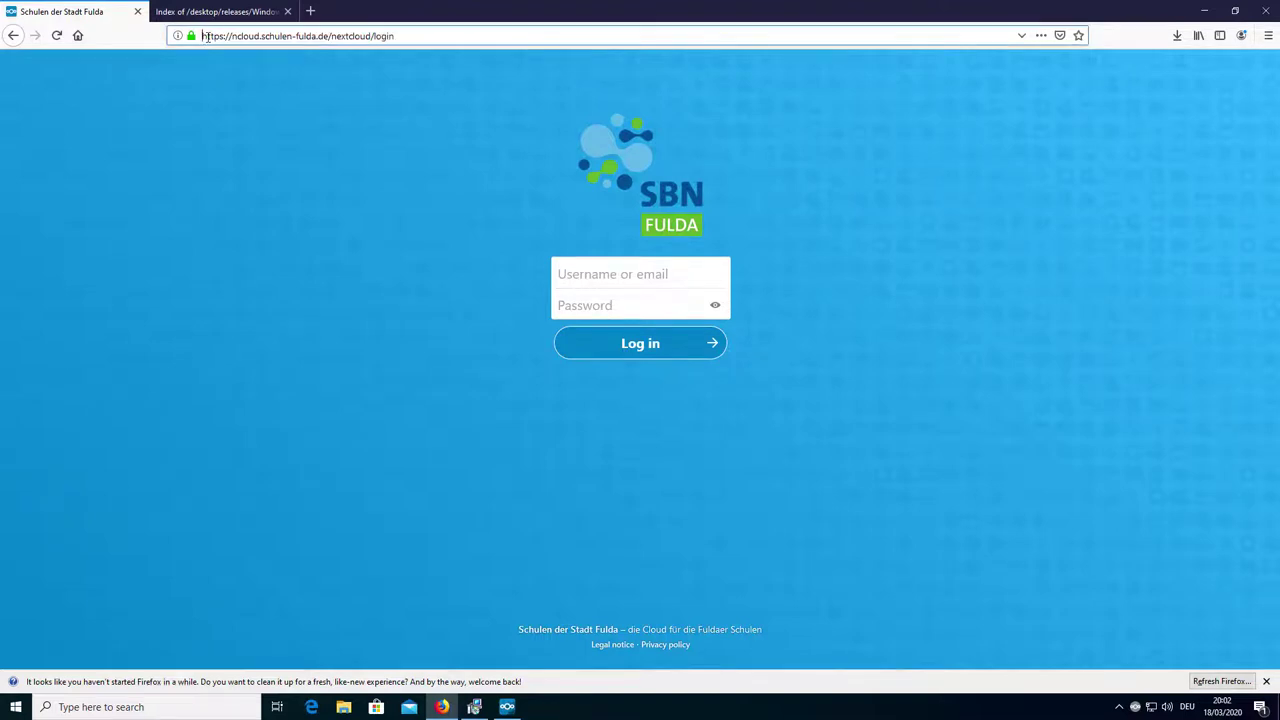
pyautogui.moveTo(206, 37); pyautogui.dragTo(374, 38)
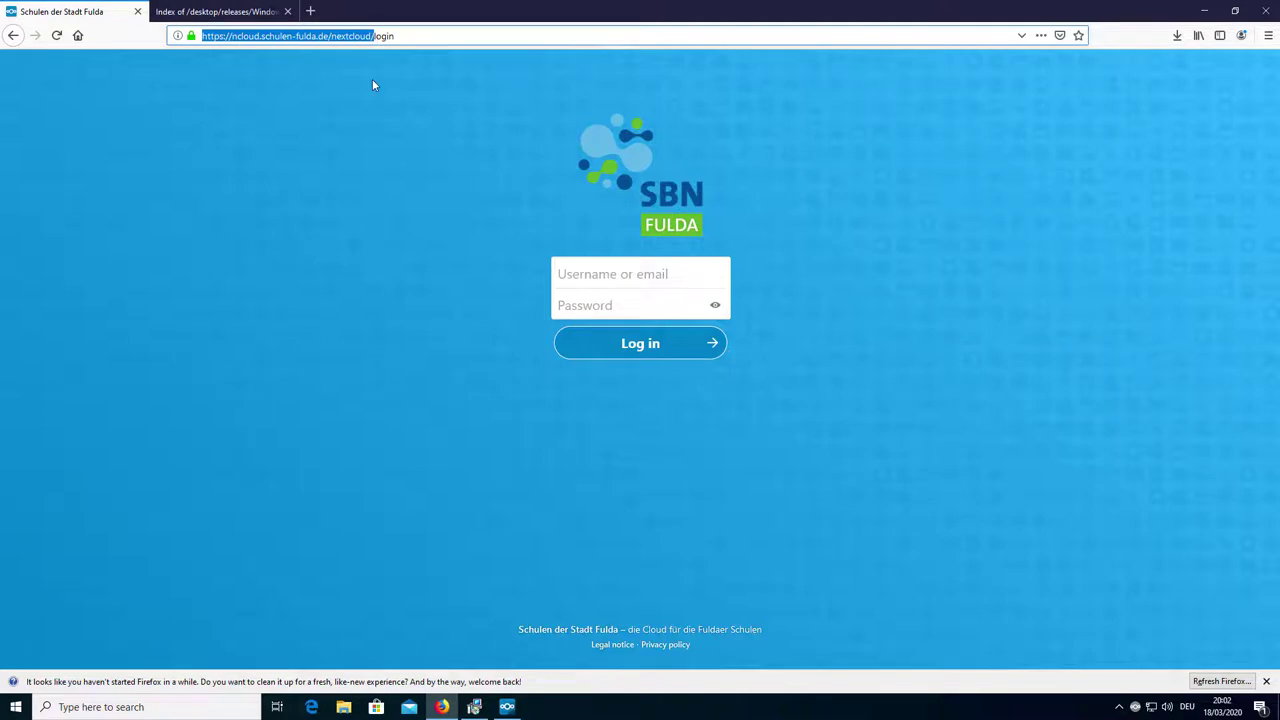
pyautogui.rightClick(328, 38)
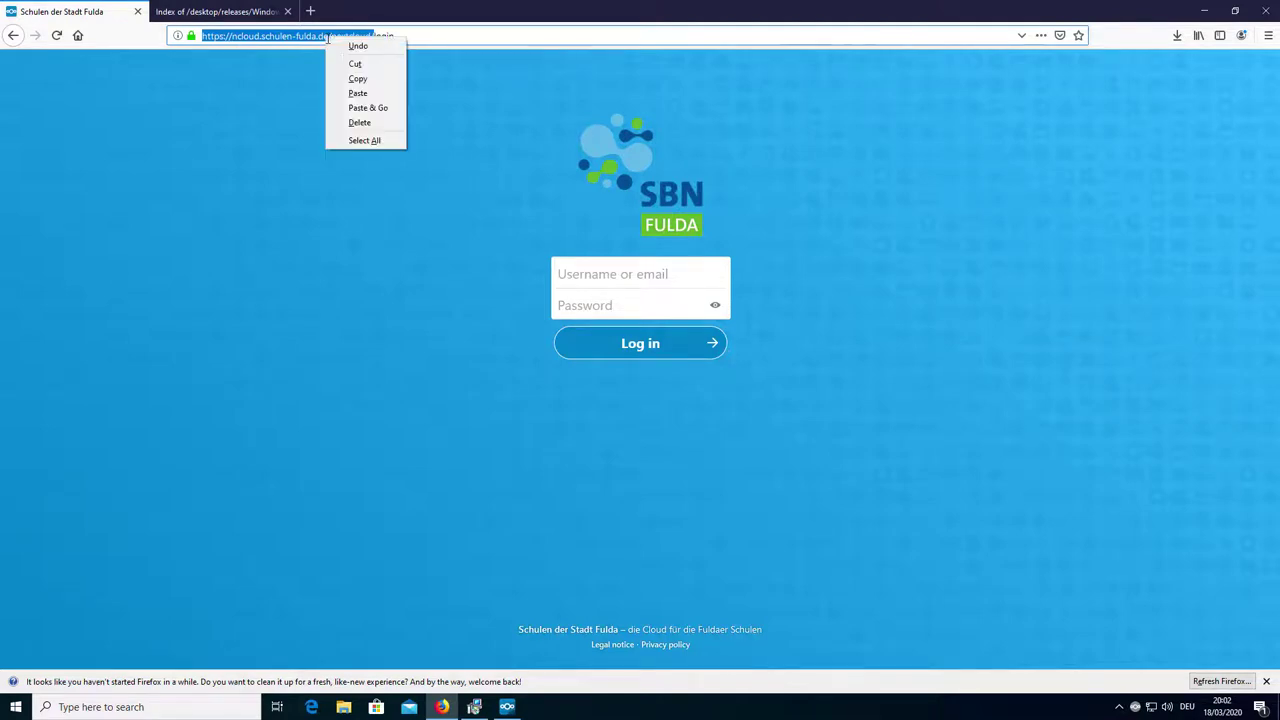
pyautogui.click(352, 79)
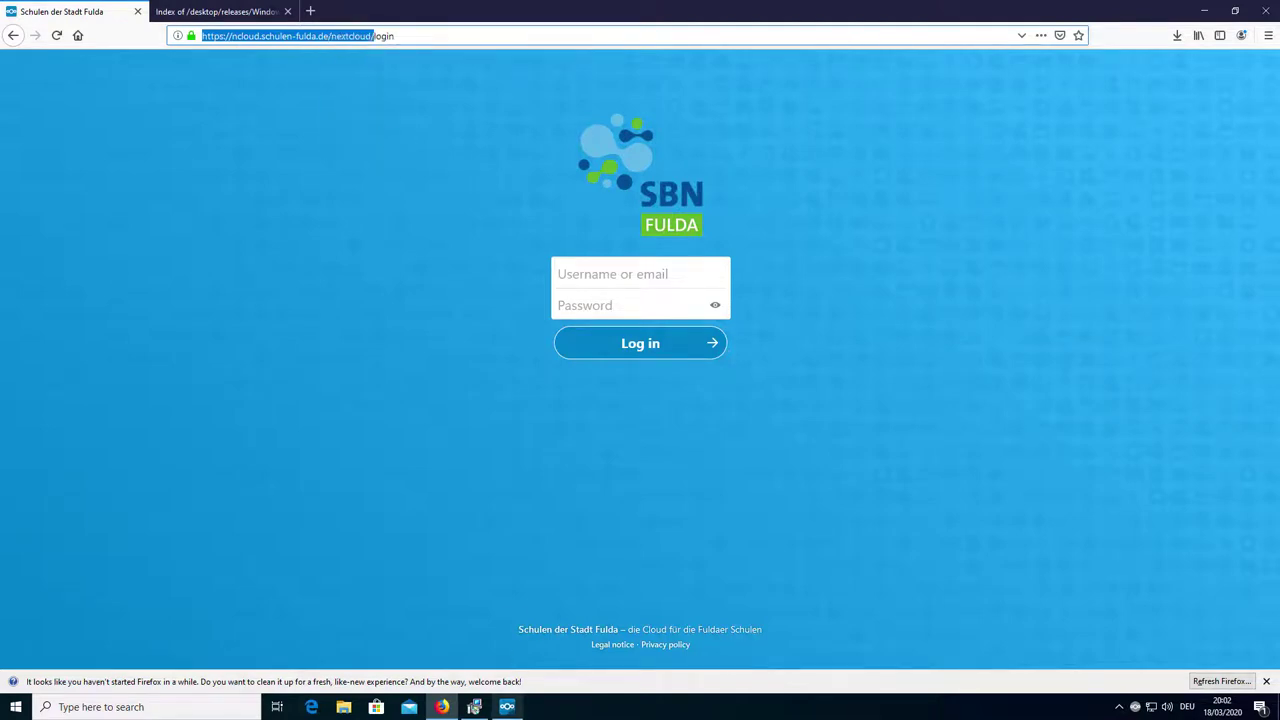
pyautogui.click(508, 708)
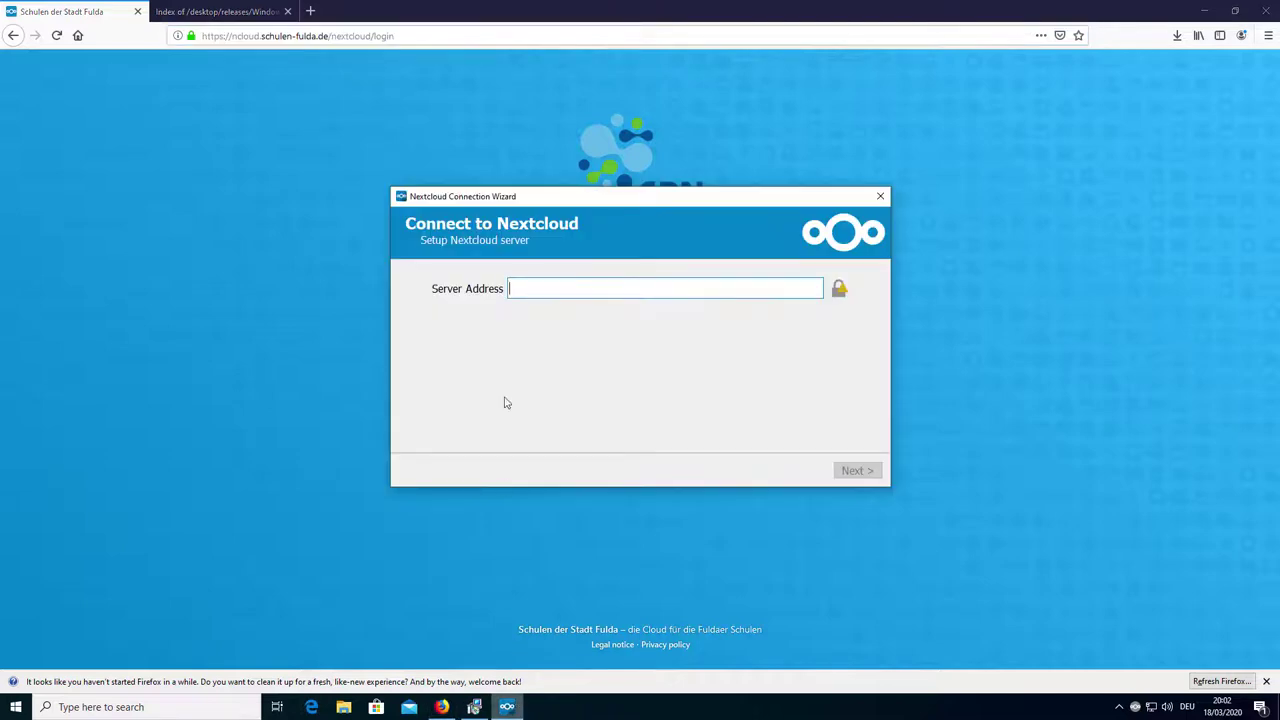
pyautogui.rightClick(520, 294)
pyautogui.click(560, 368)
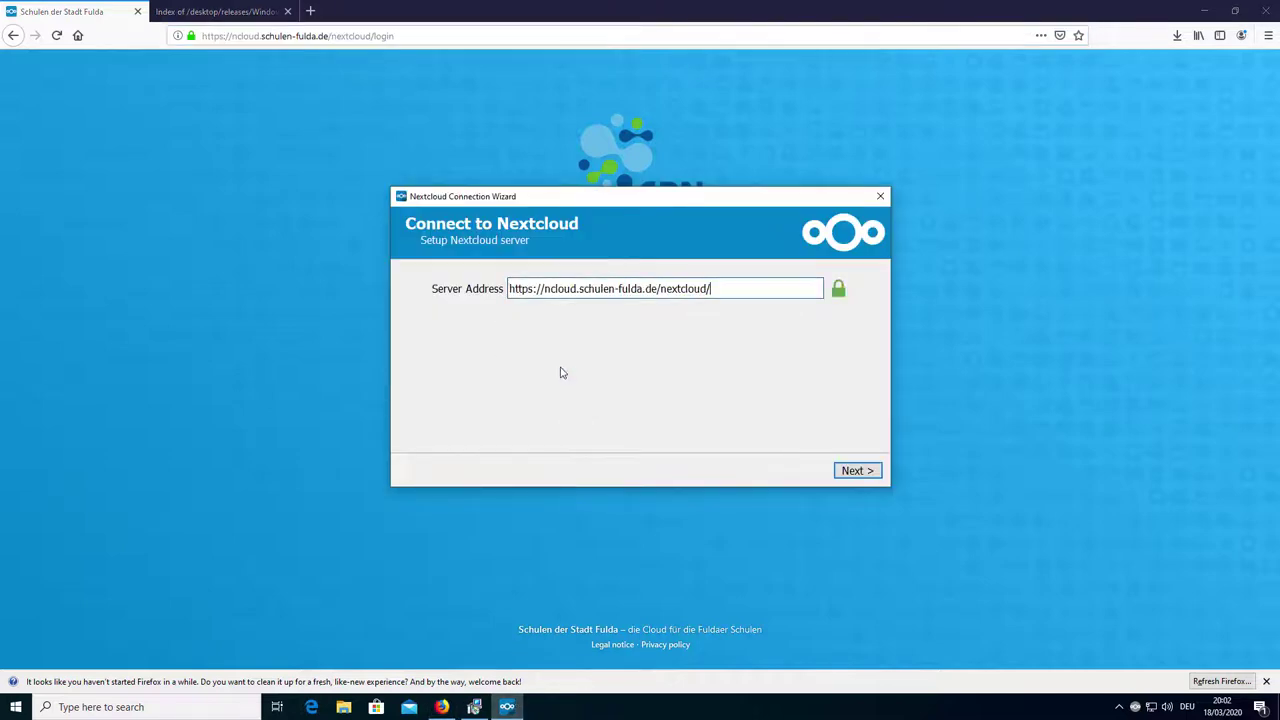
pyautogui.click(855, 471)
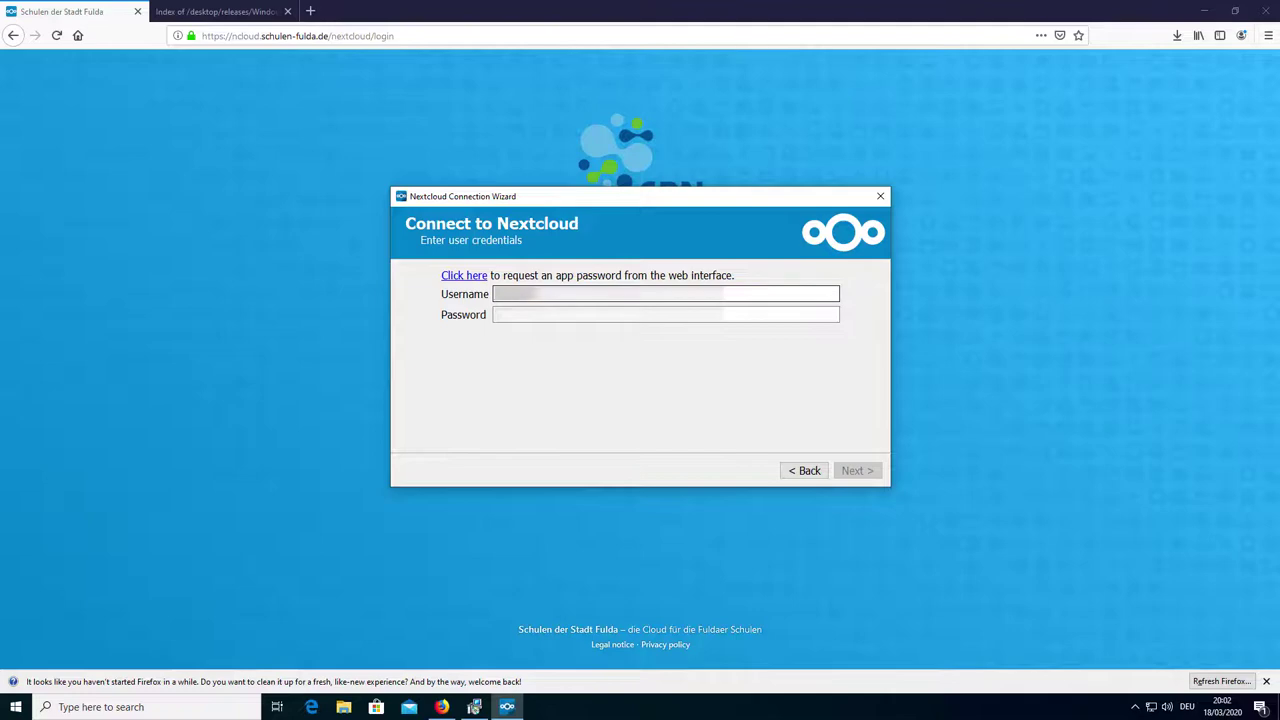
# - Enter the account username and password in the connection wizard and continue to the local folder options
pyautogui.click(497, 314)
pyautogui.write('********')
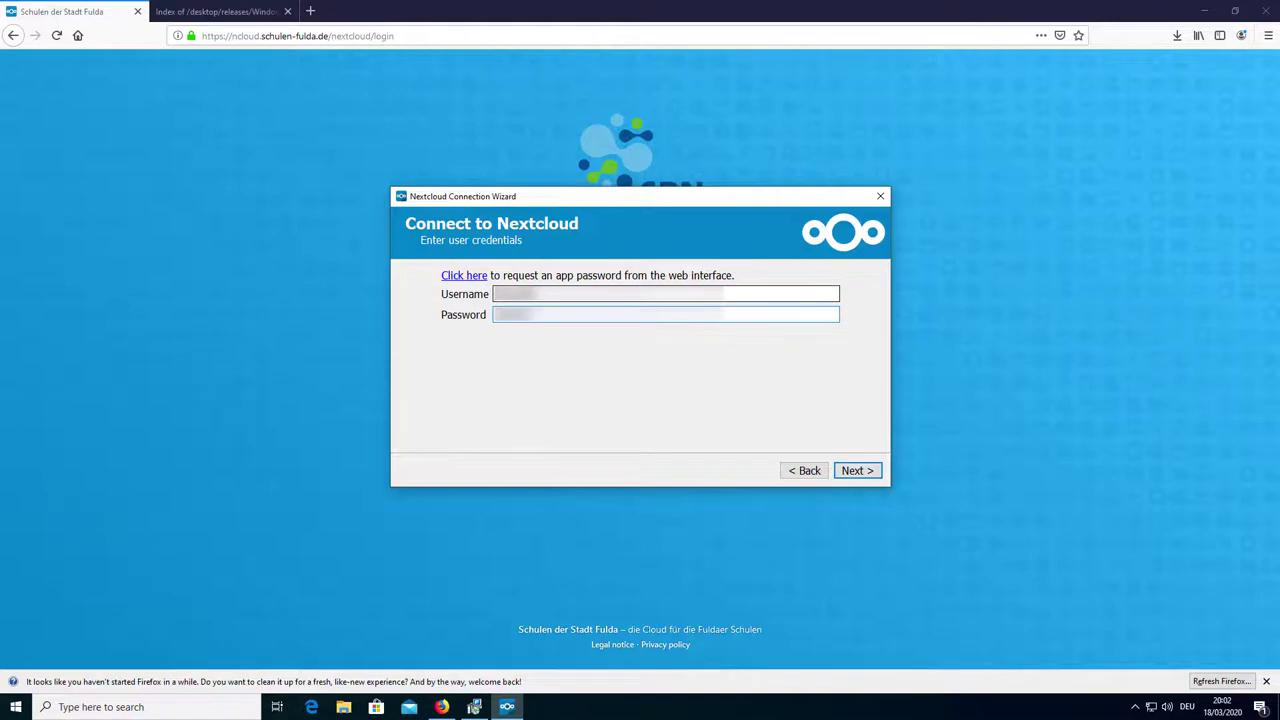
pyautogui.write('******')
pyautogui.click(852, 470)
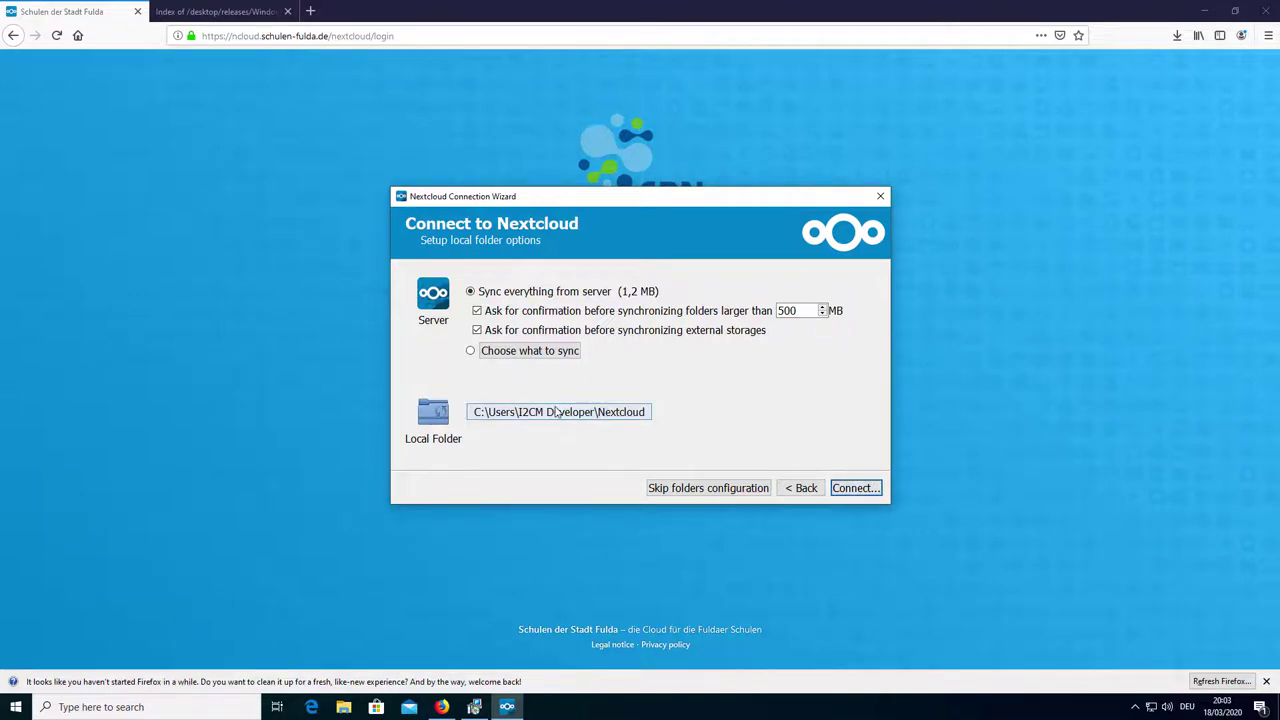
# - Review the list of remote folders available for selective synchronization and accept it without deselecting any folder
pyautogui.click(471, 352)
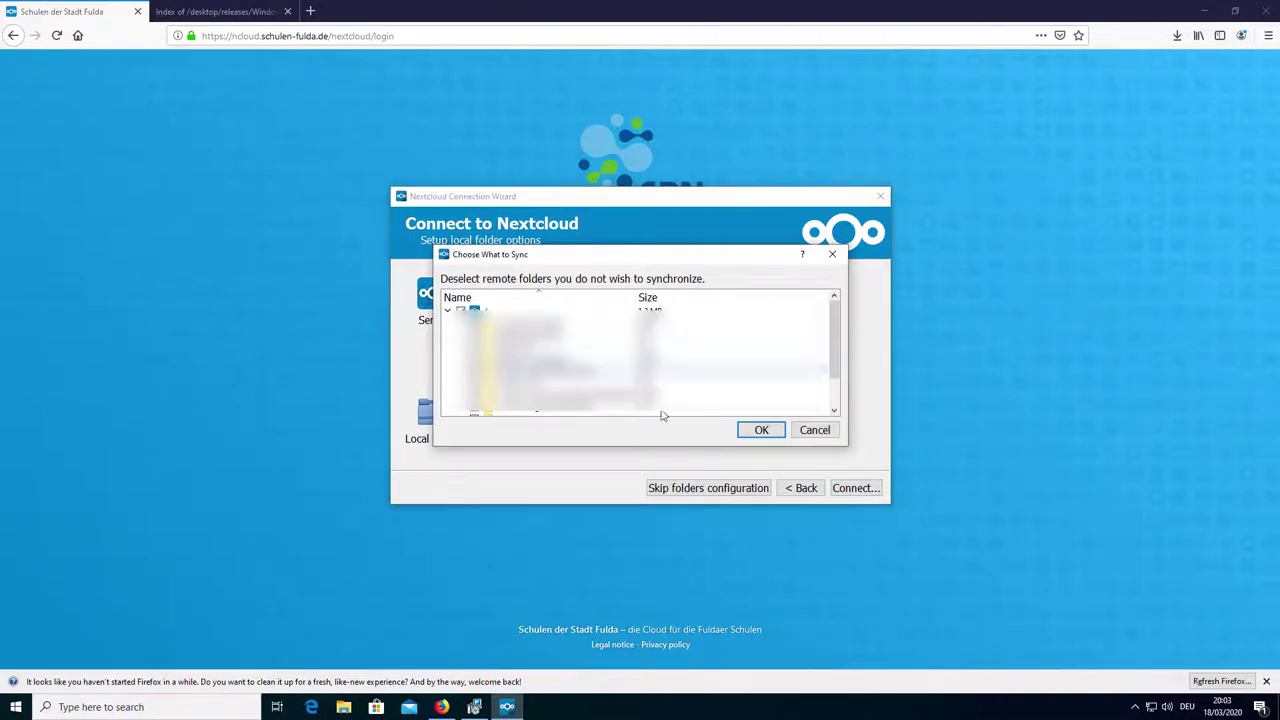
pyautogui.moveTo(700, 444); pyautogui.dragTo(700, 539)
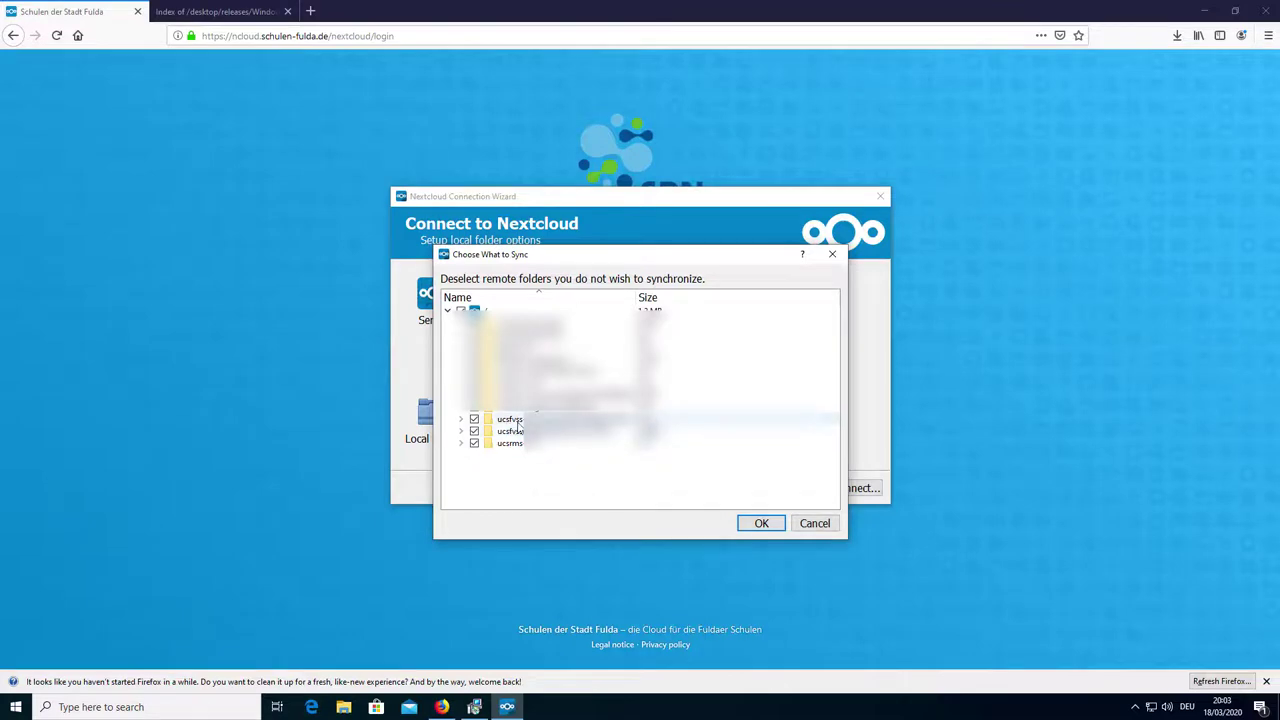
pyautogui.click(759, 526)
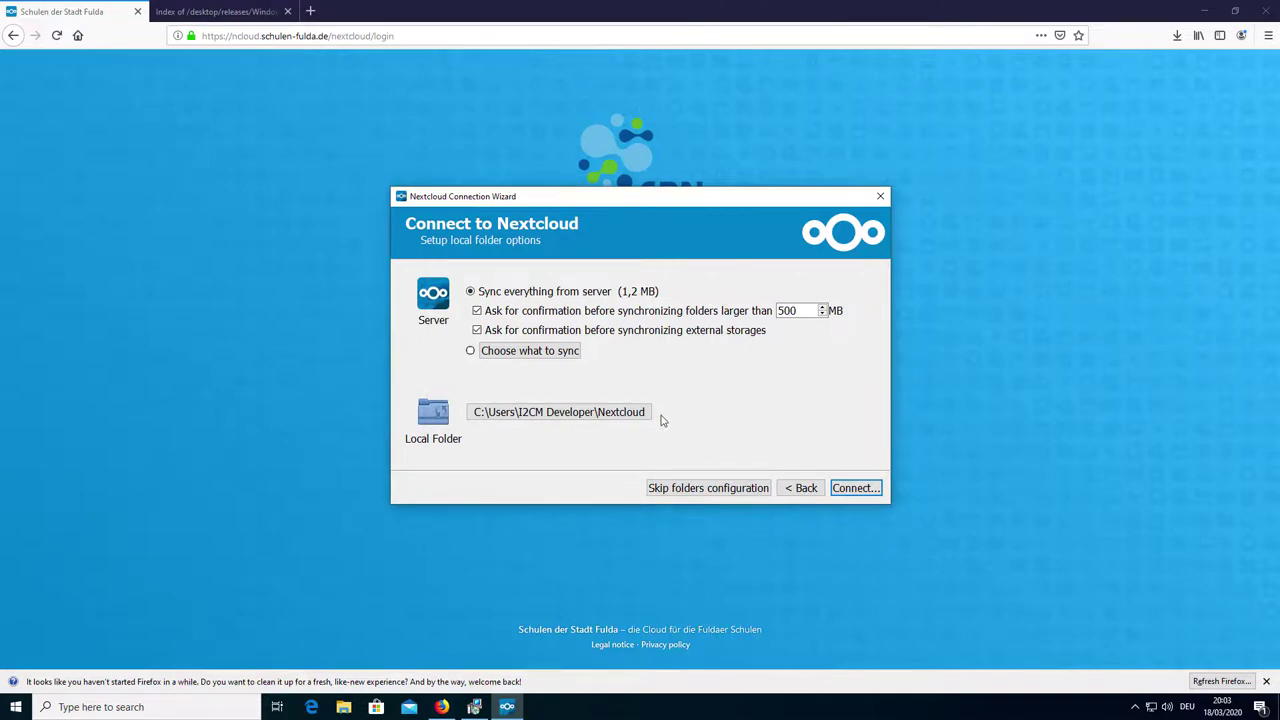
pyautogui.click(470, 351)
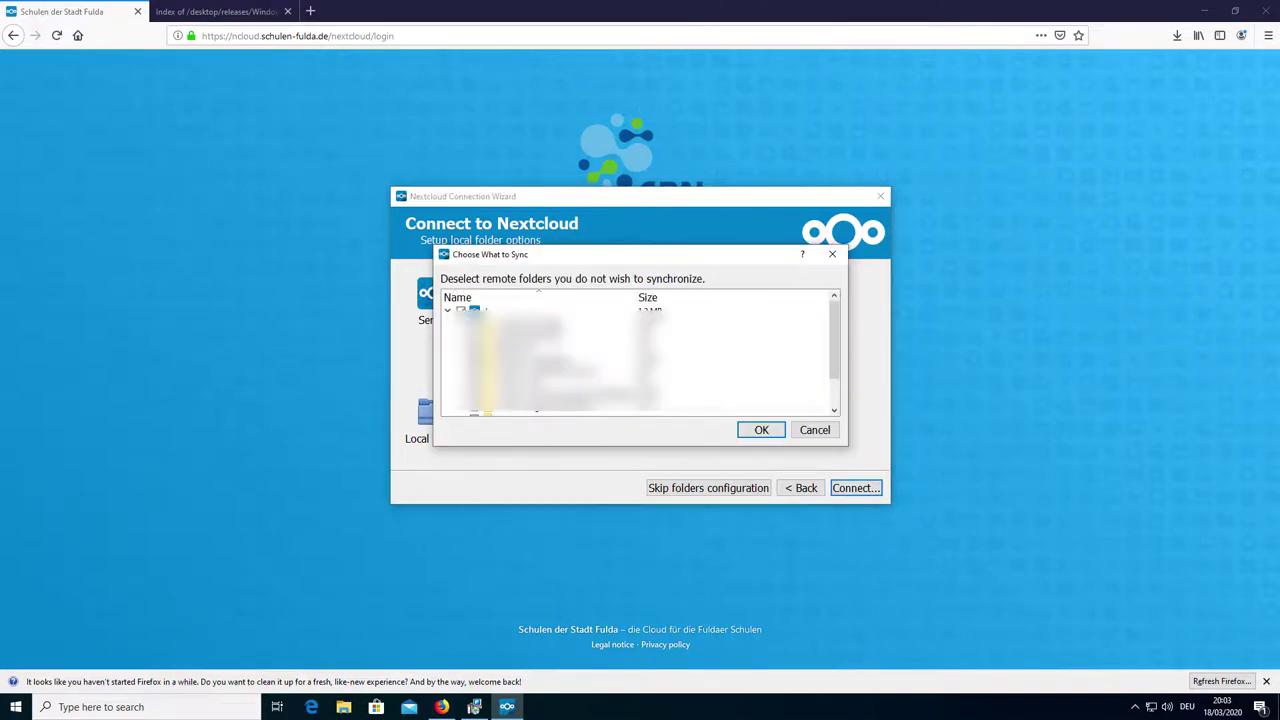
pyautogui.scroll(-3, 740, 375)
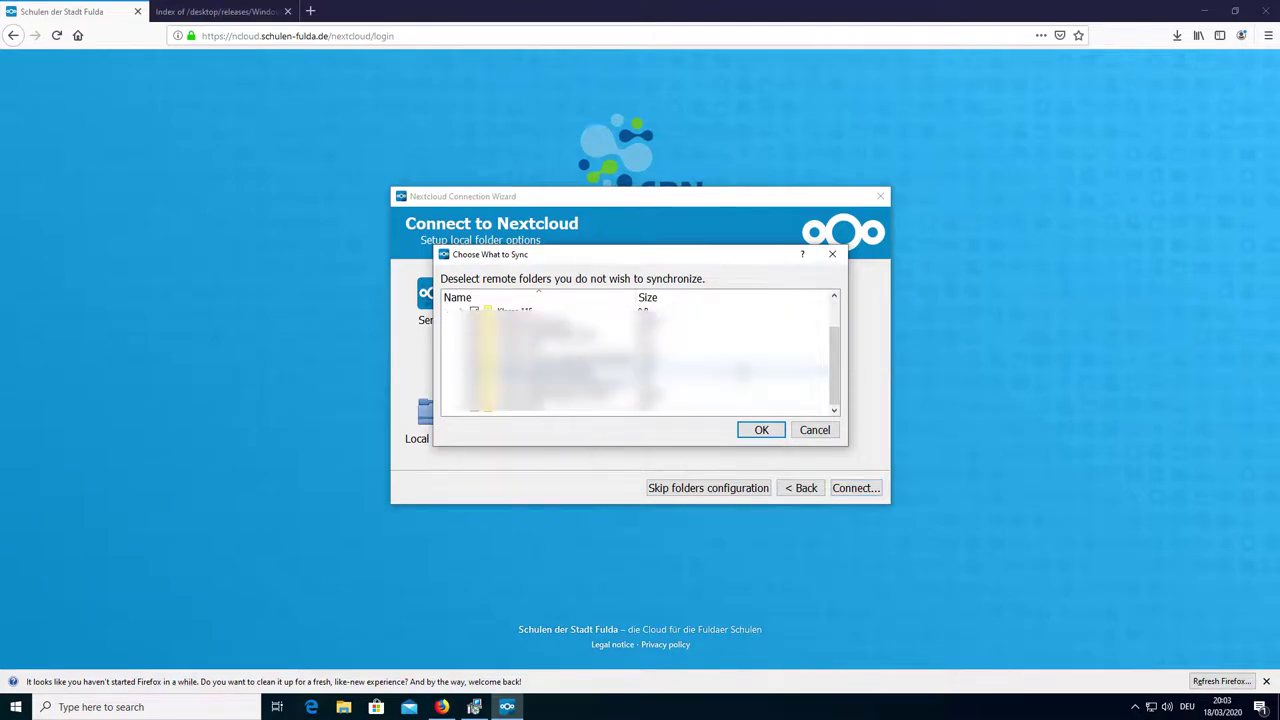
pyautogui.click(761, 432)
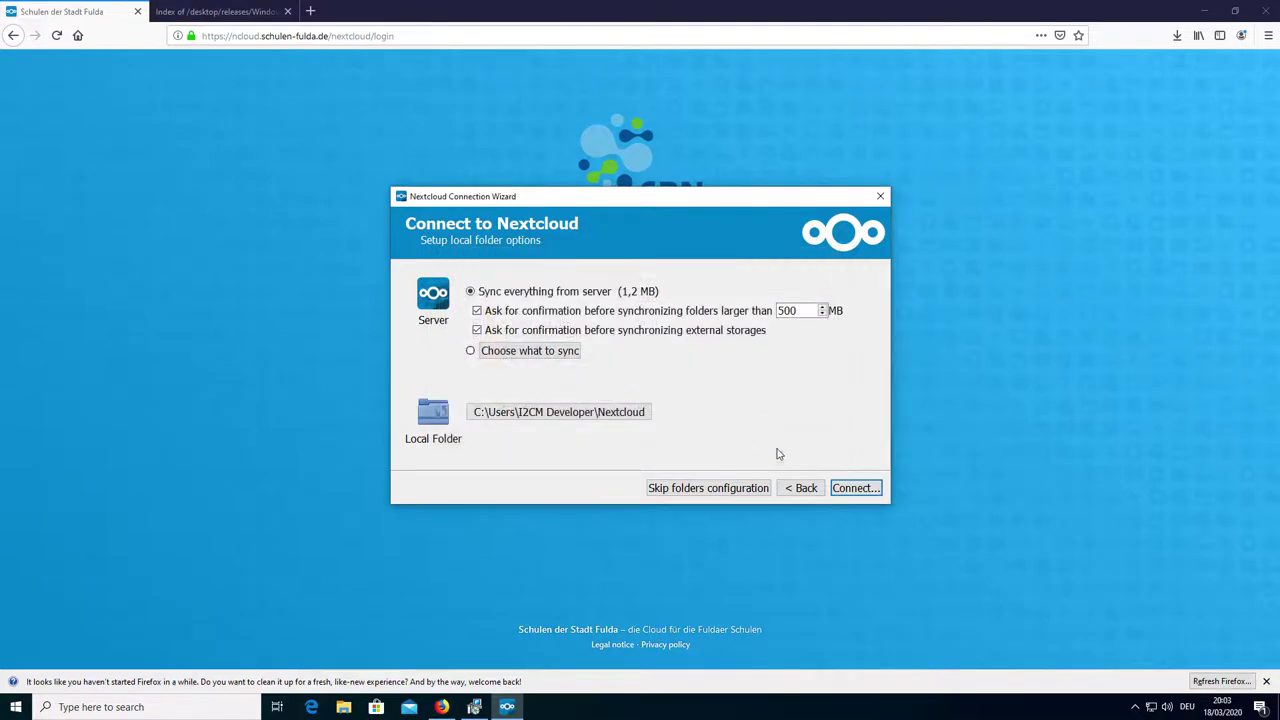
# - Connect with Sync everything from server selected, and open the local Nextcloud folder
pyautogui.click(846, 489)
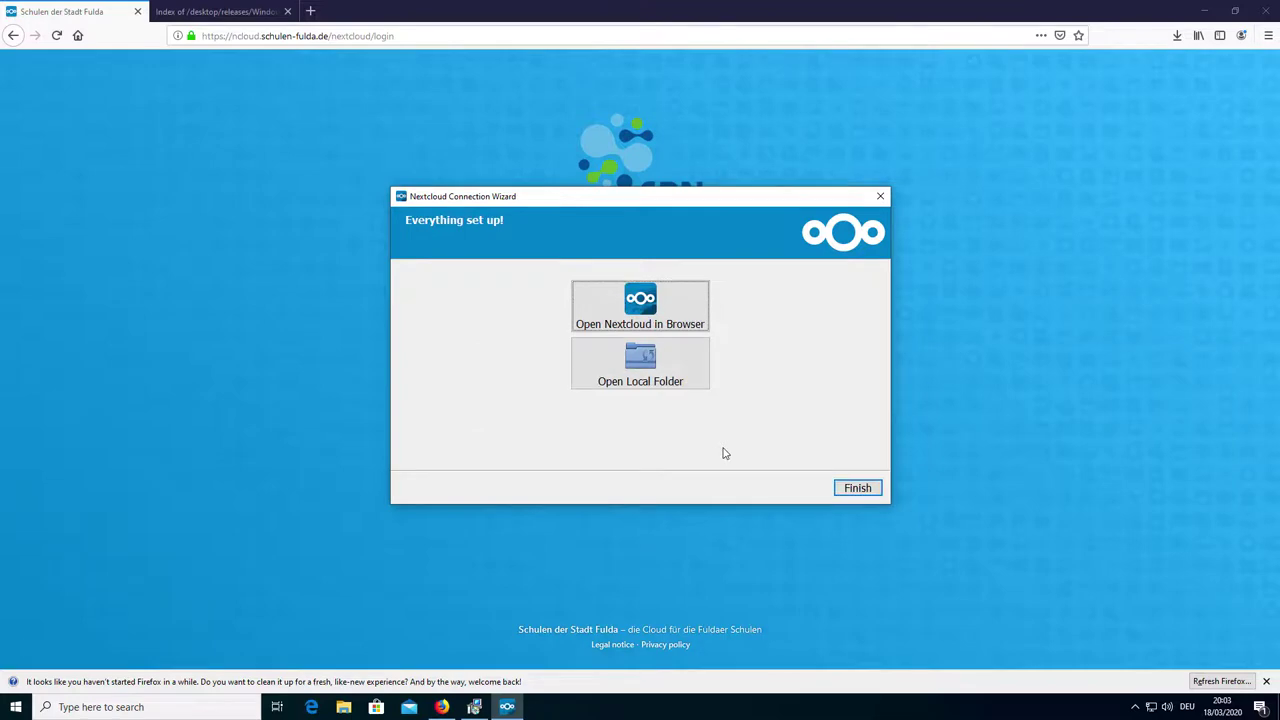
pyautogui.click(633, 367)
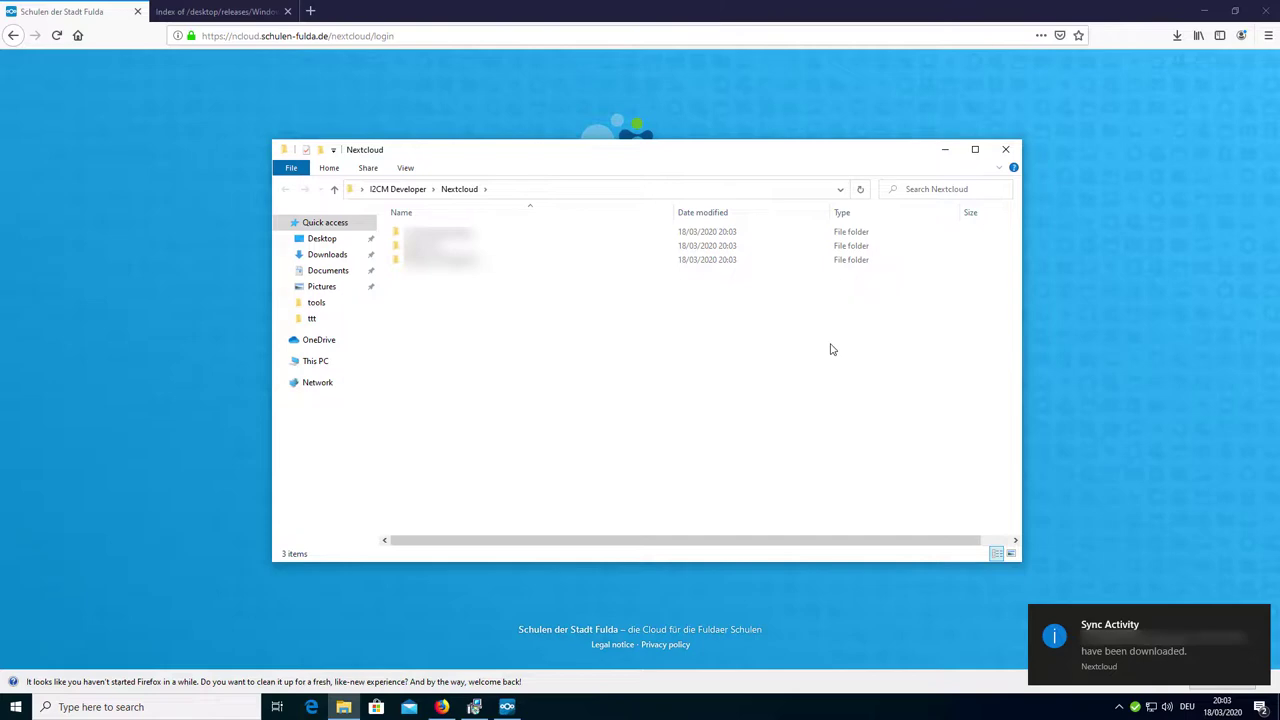
pyautogui.moveTo(729, 157); pyautogui.dragTo(687, 165)
# - Open the Nextcloud desktop client through Windows search and view its server activity list
pyautogui.click(128, 707)
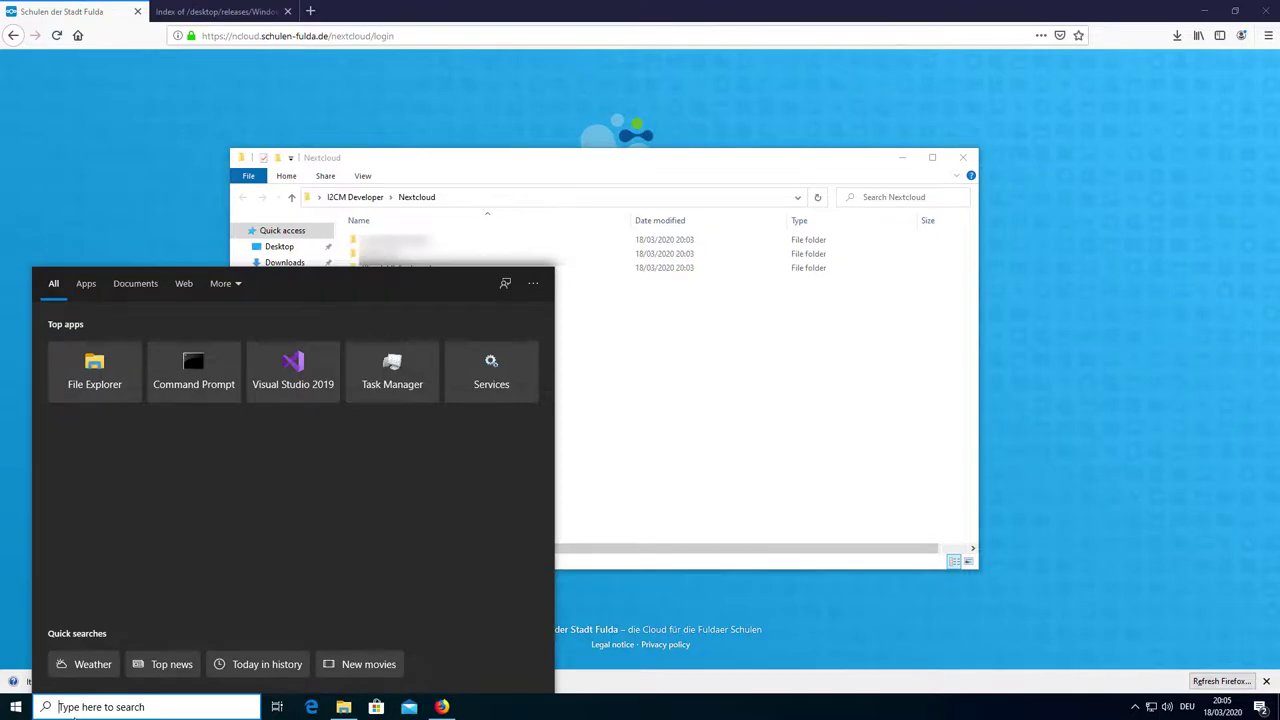
pyautogui.write('ne')
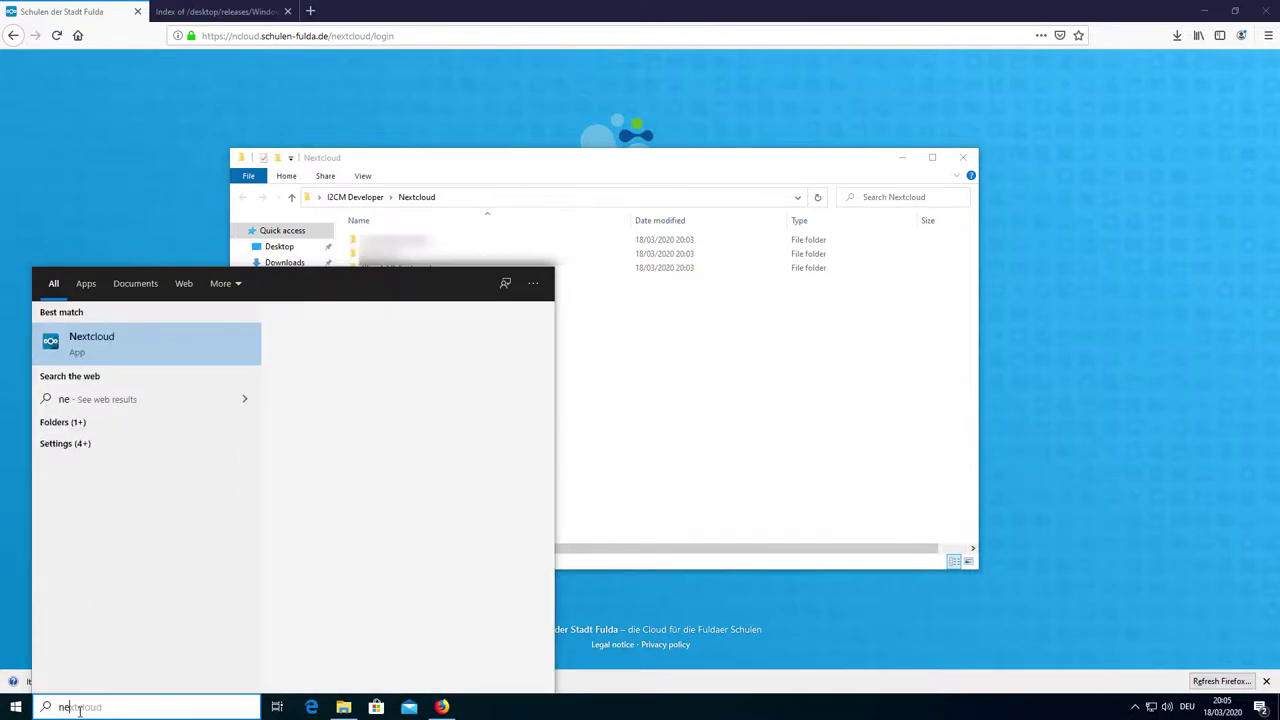
pyautogui.press('Return')
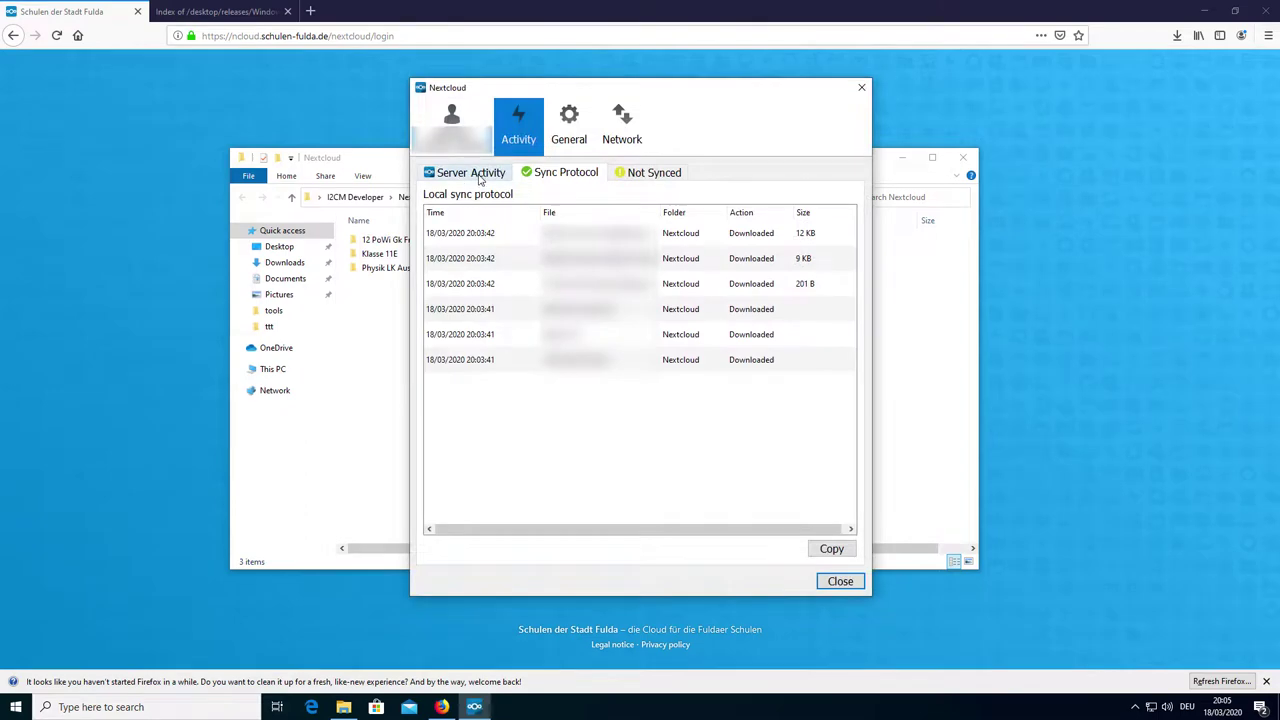
pyautogui.click(460, 173)
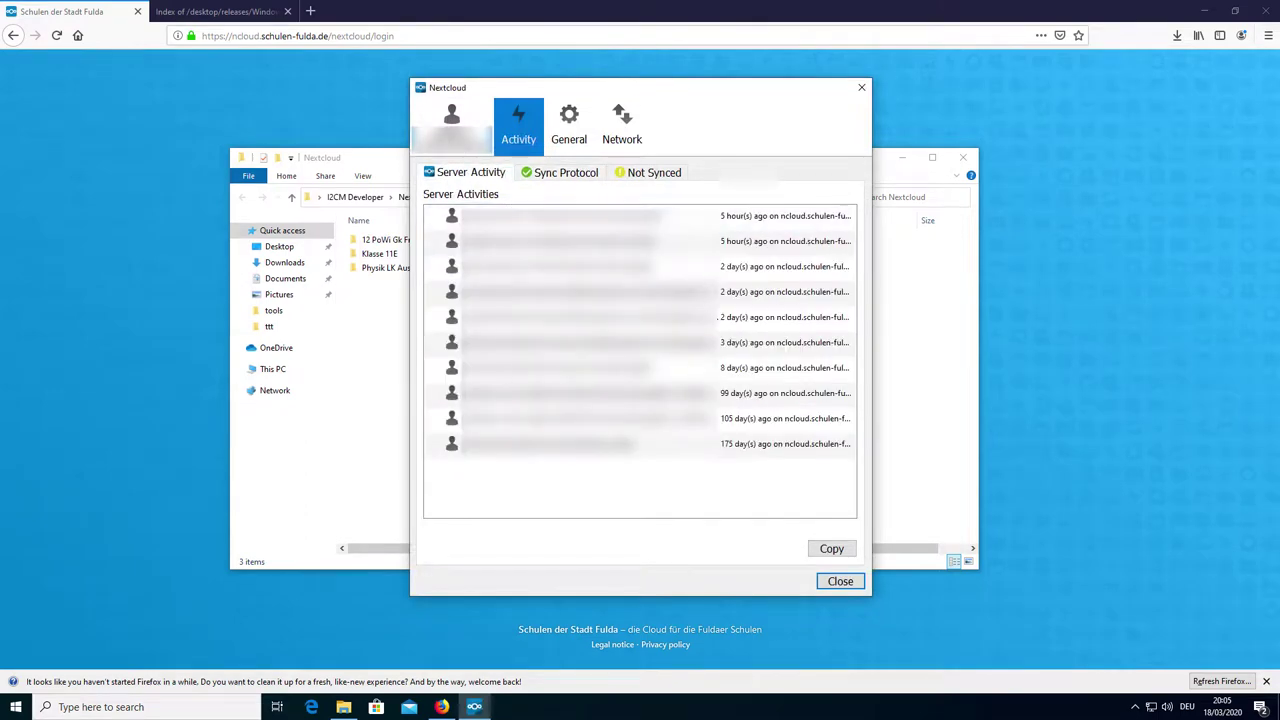
# - Set all remote folders of the connected account to synchronize with the local Nextcloud folder
pyautogui.click(480, 148)
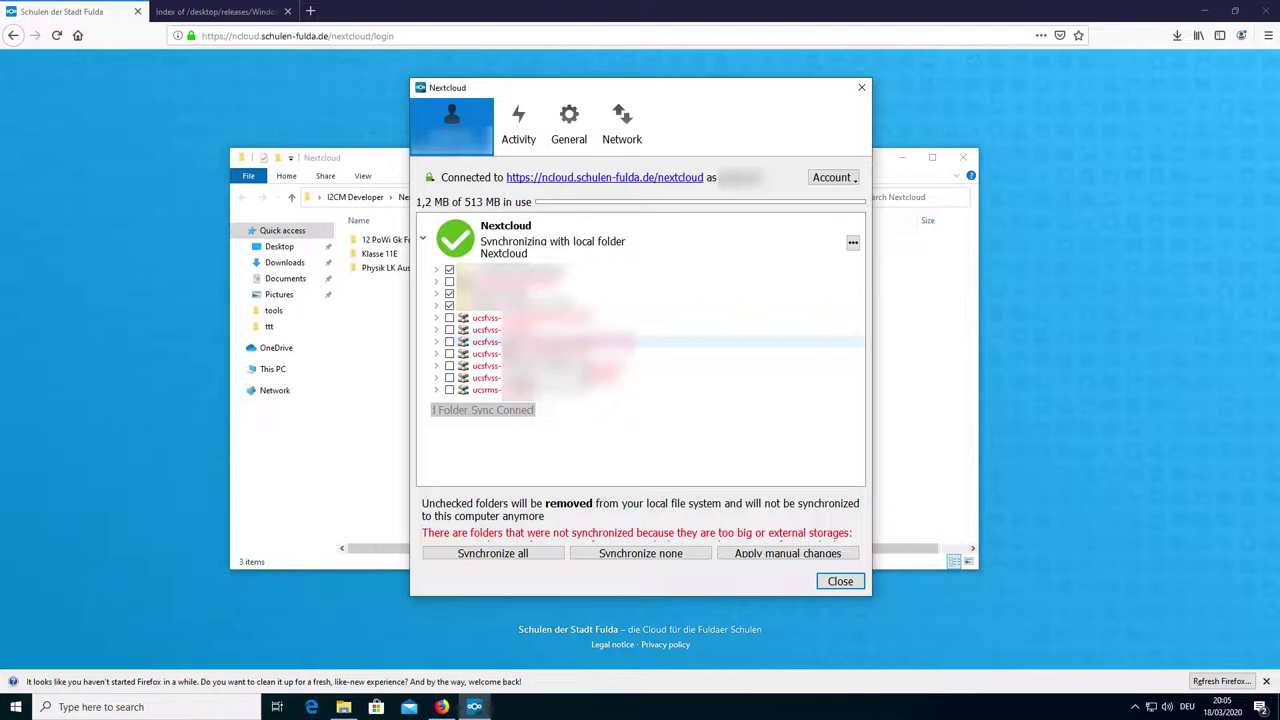
pyautogui.click(532, 563)
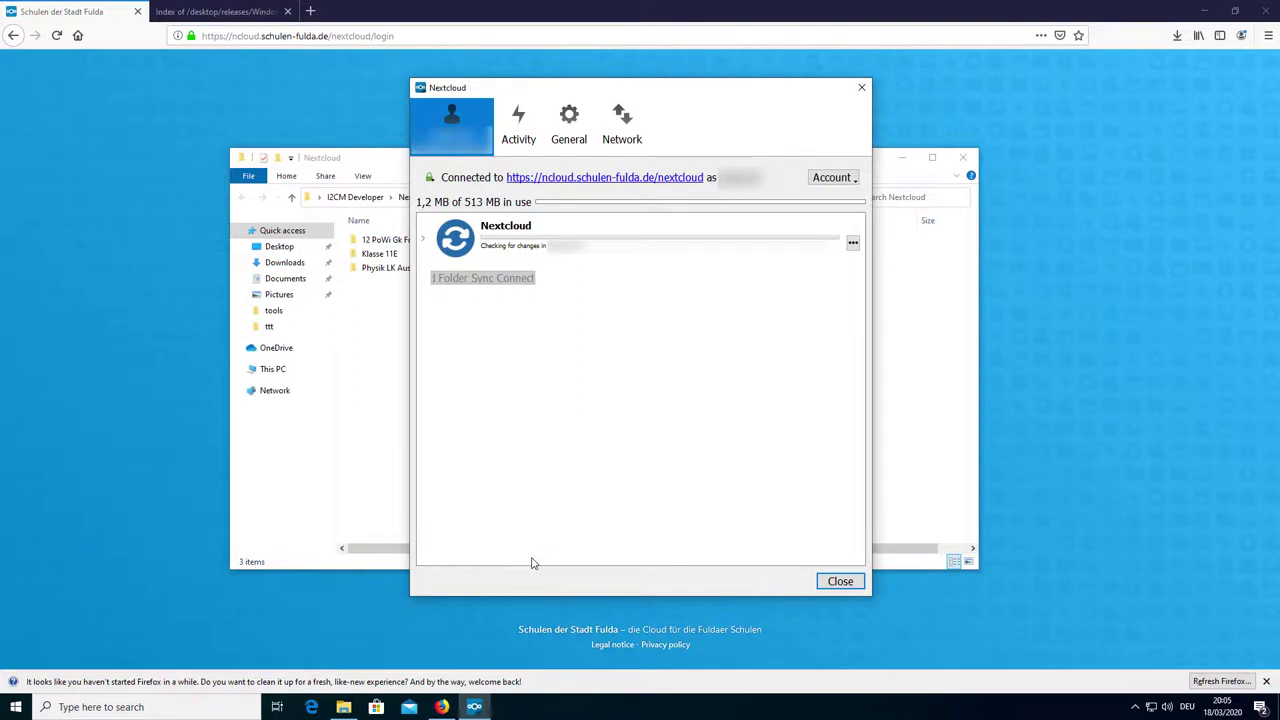